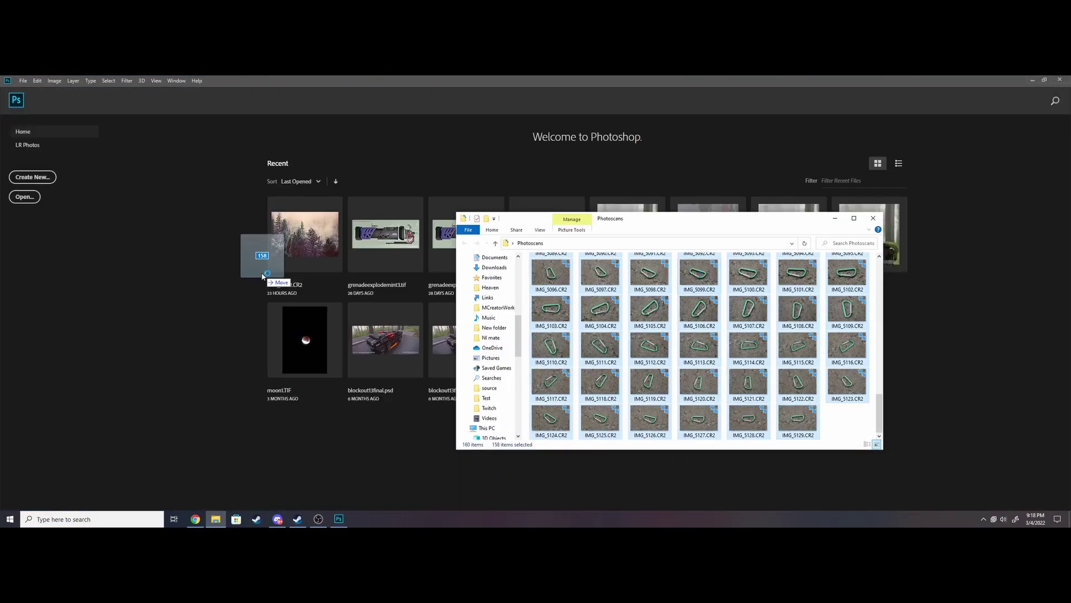
- Open the 158 selected CR2 photos in Camera Raw and select all of them in the filmstrip
left_click_drag(263, 251, 229, 282)
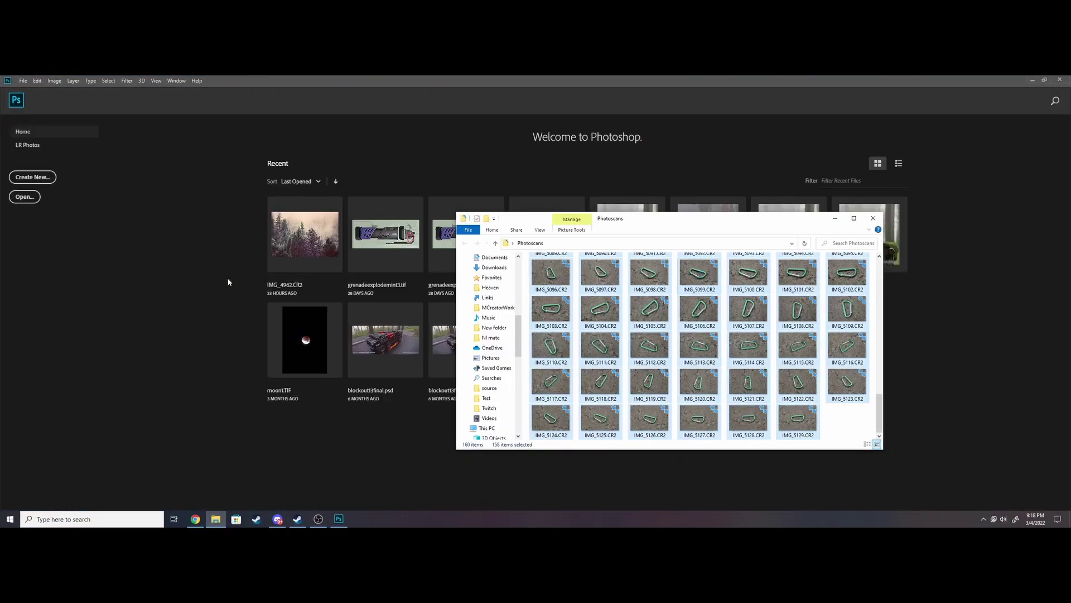
right_click(784, 272)
left_click(835, 218)
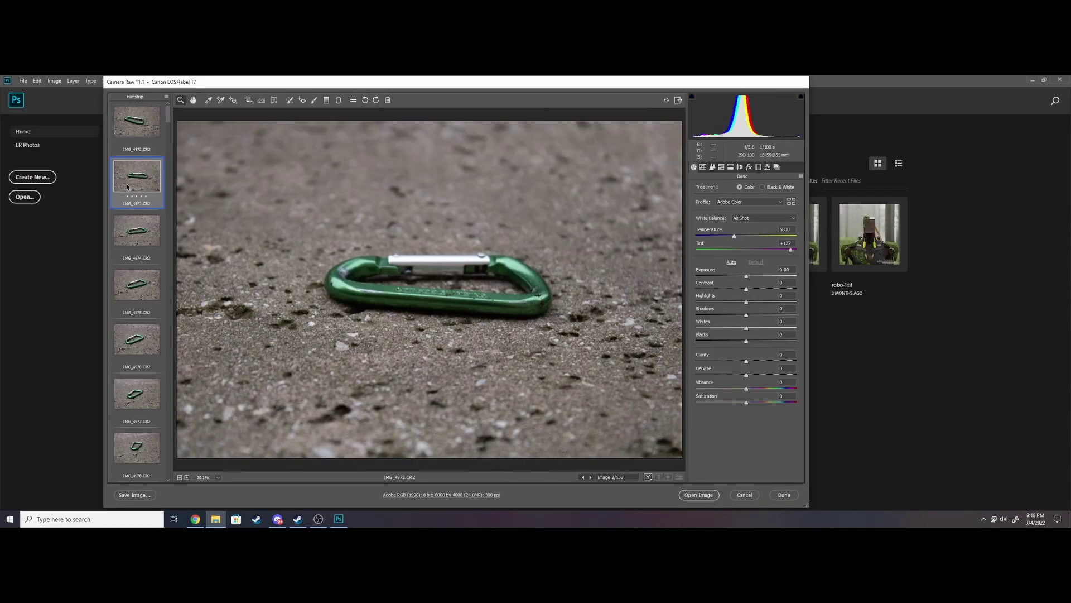
scroll(137, 363, "down", 20)
left_click(144, 453, "shift")
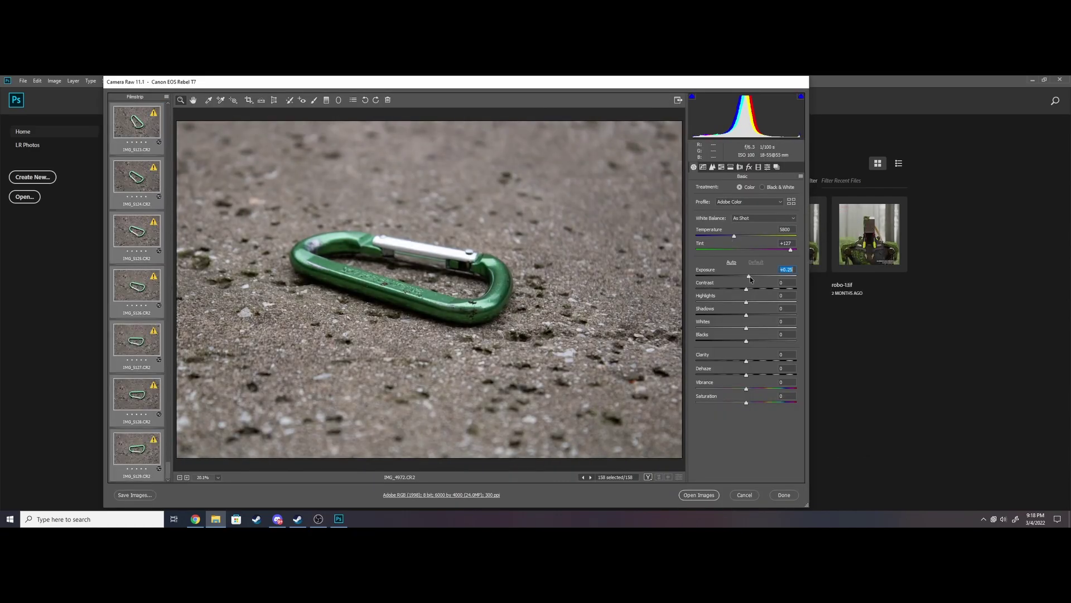
- Set the exposure of all selected photos to +0.30 and adjust their white balance tint
left_click_drag(746, 288, 750, 276)
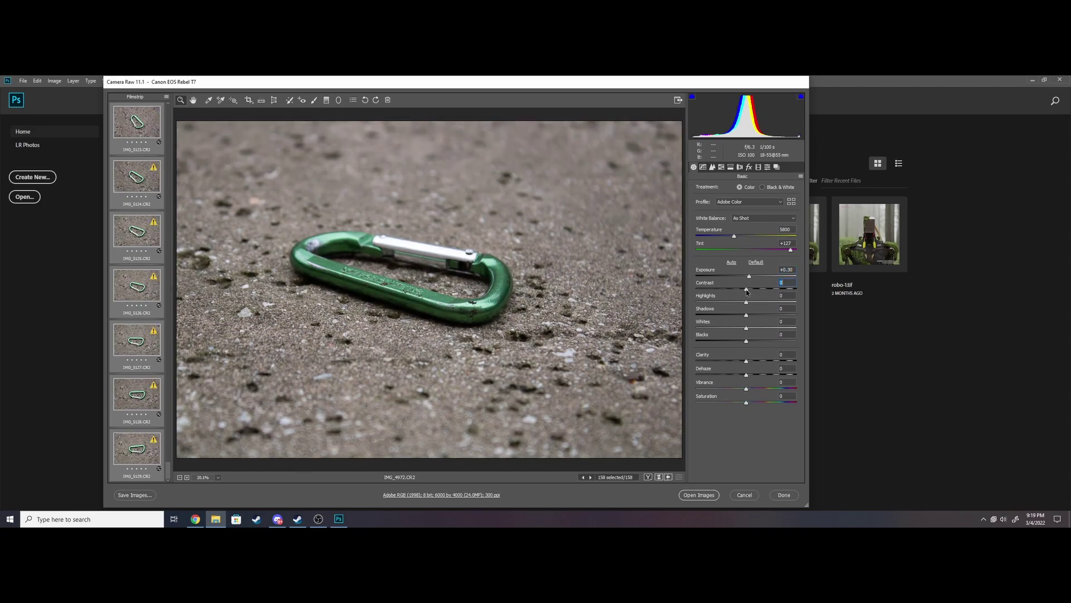
left_click_drag(747, 359, 745, 357)
left_click_drag(734, 236, 730, 236)
key("Tab")
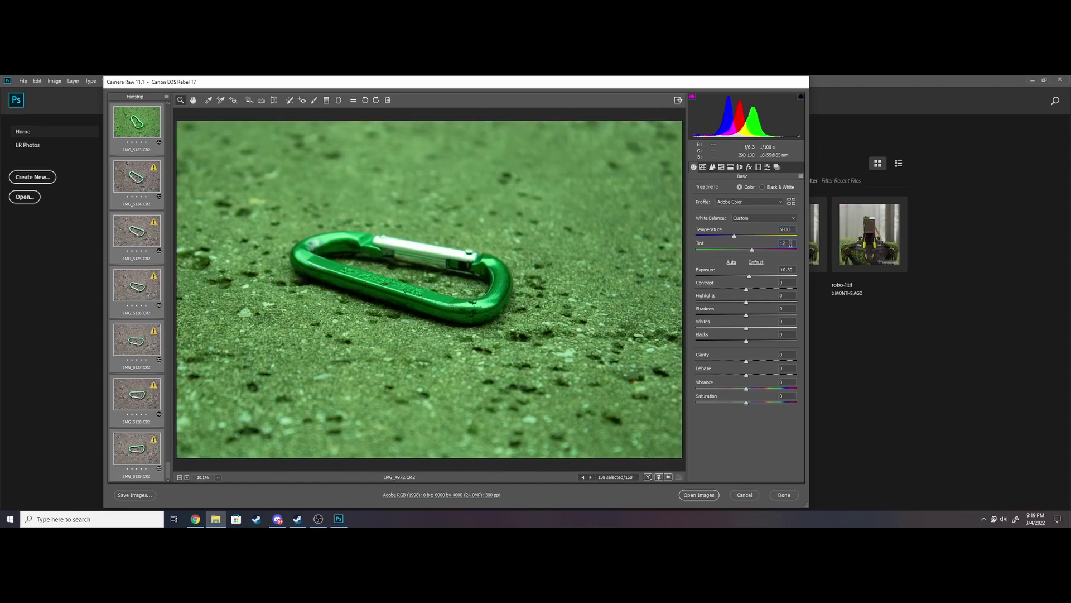
- Save all selected photos as High (8-9) quality JPEGs in the Photoscans\jpegphotos folder
left_click(134, 495)
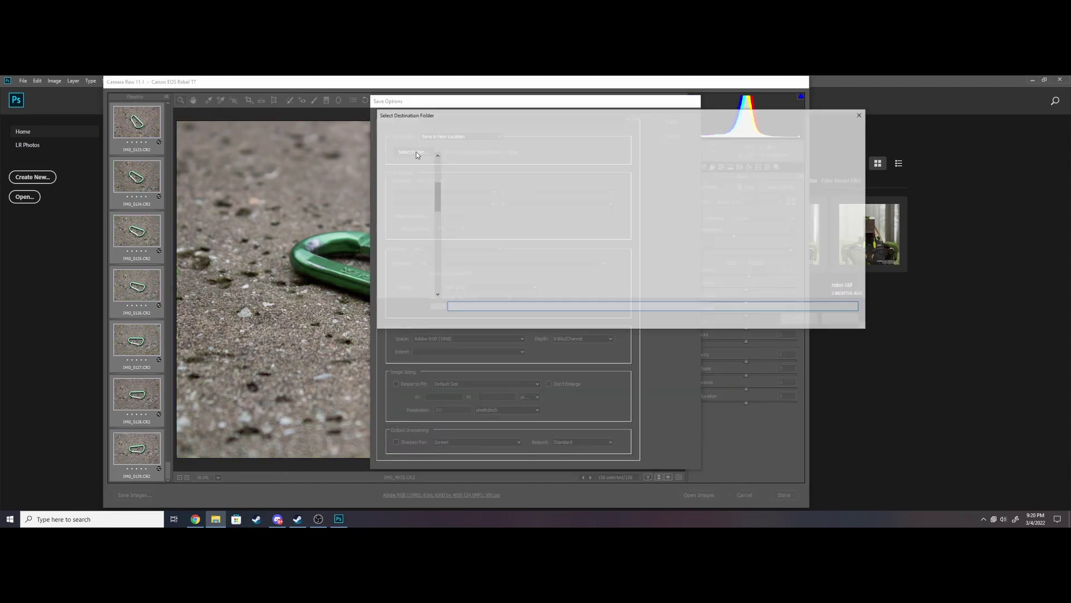
left_click(535, 120)
left_click(814, 319)
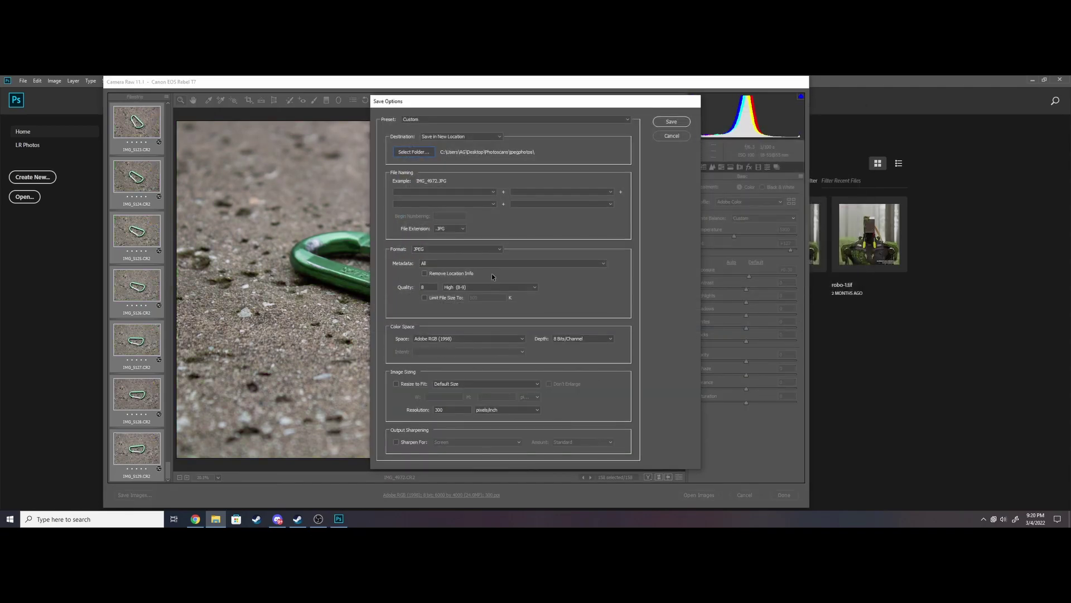
left_click(673, 120)
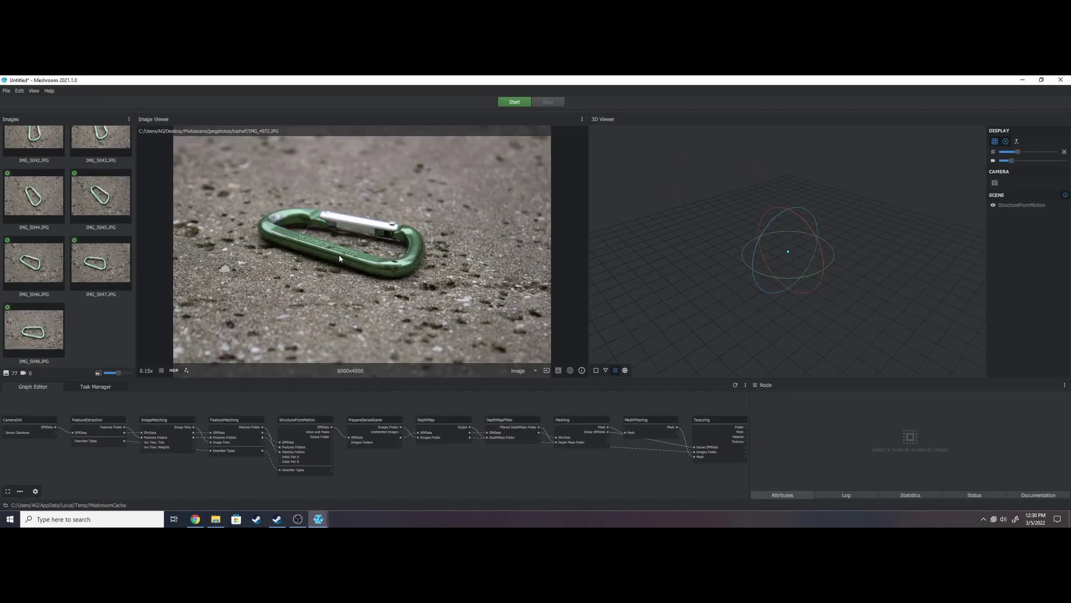
- In Meshroom, look through the imported carabiner photos and check their camera intrinsics status
scroll(89, 234, "up", 15)
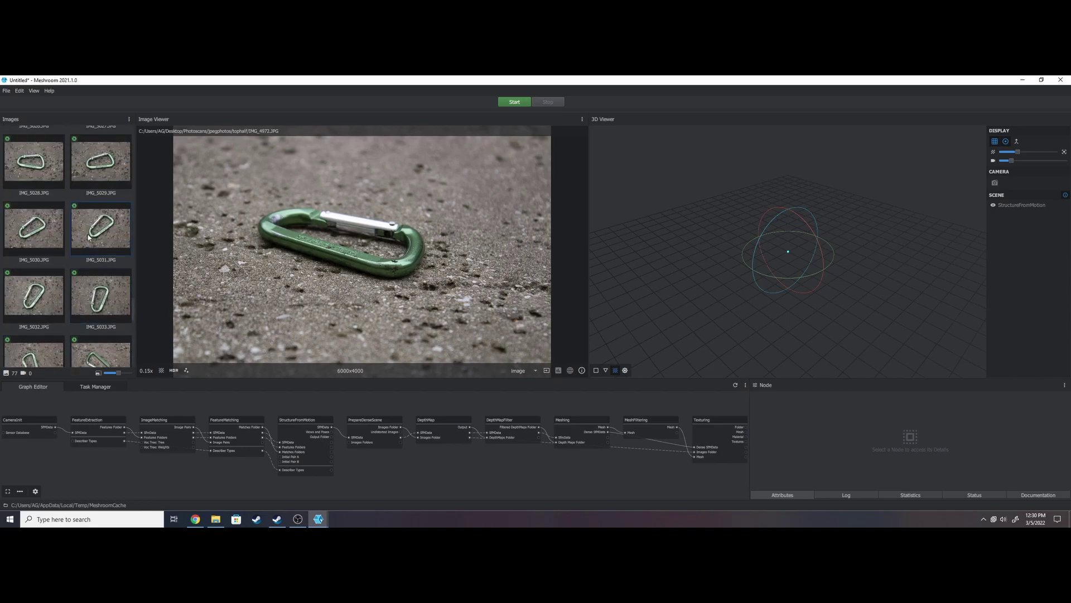
scroll(90, 235, "up", 1)
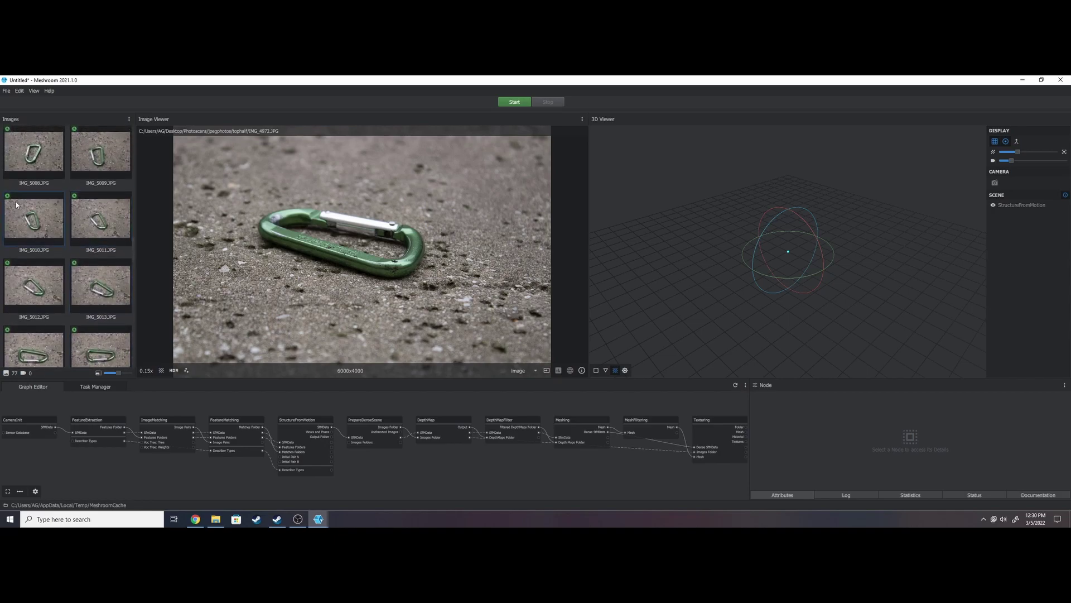
mouse_move(7, 197)
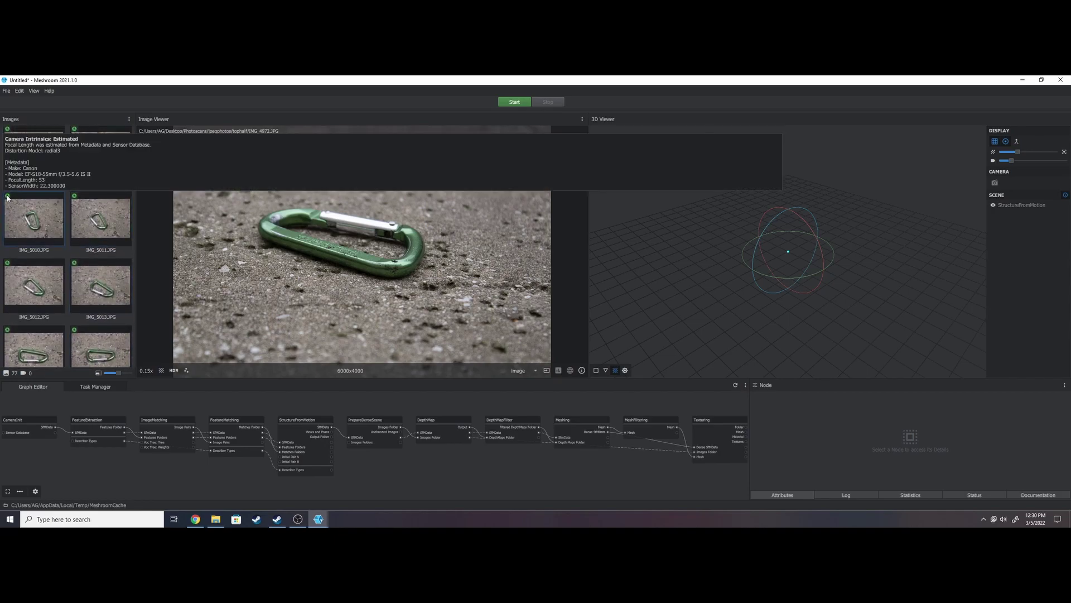
mouse_move(75, 200)
left_click(298, 519)
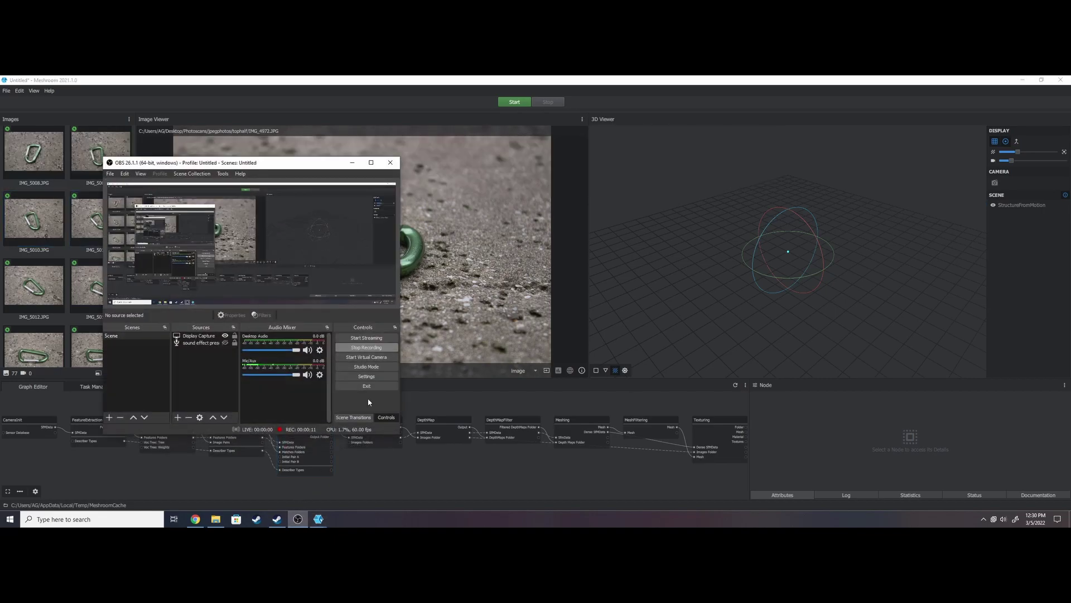
left_click(352, 162)
- Save the project as carabinertopscan in the Photoscans\MeshroomCache folder
left_click(6, 91)
left_click(22, 165)
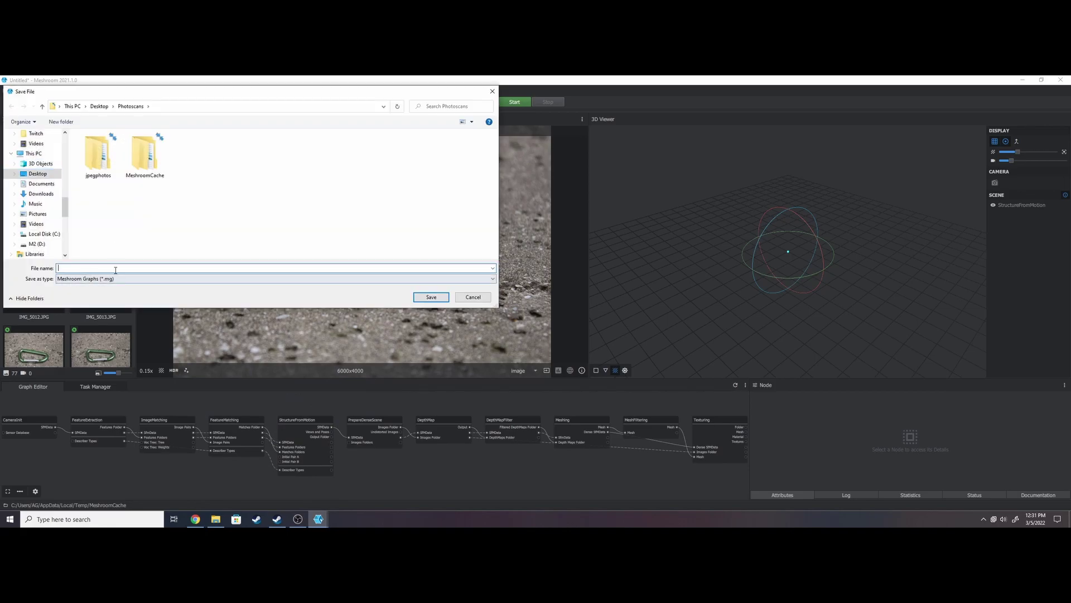
double_click(150, 152)
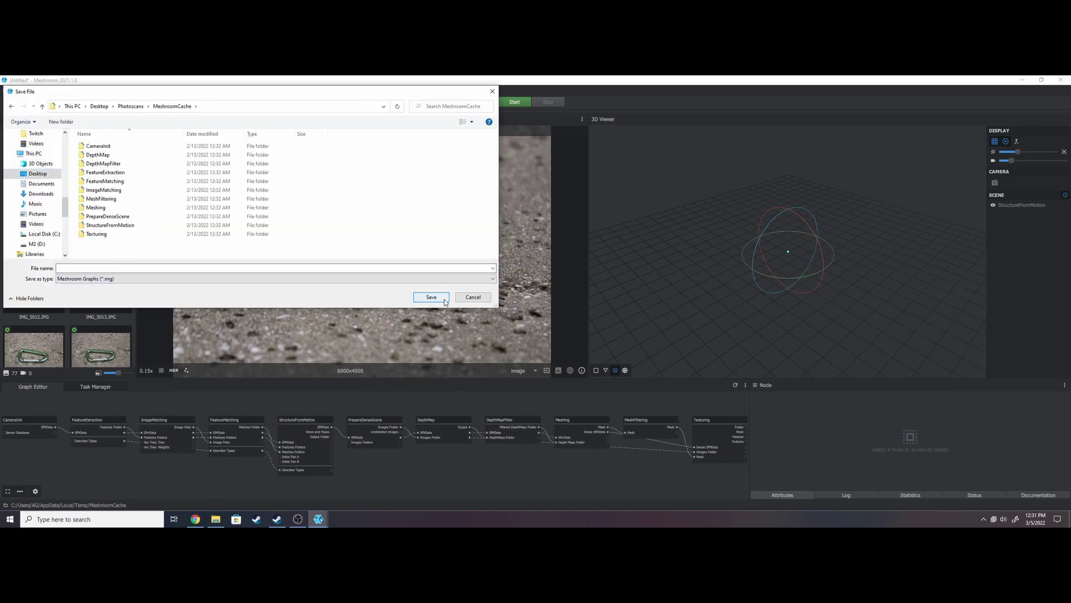
left_click(287, 269)
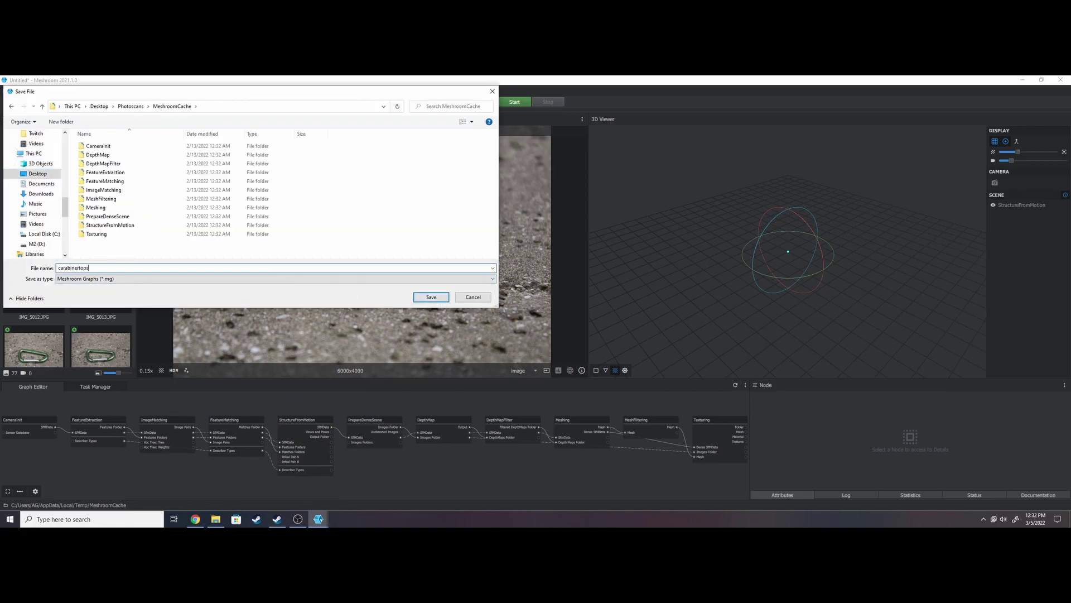
key("Return")
- Start computing the photogrammetry pipeline on the saved project
left_click(7, 91)
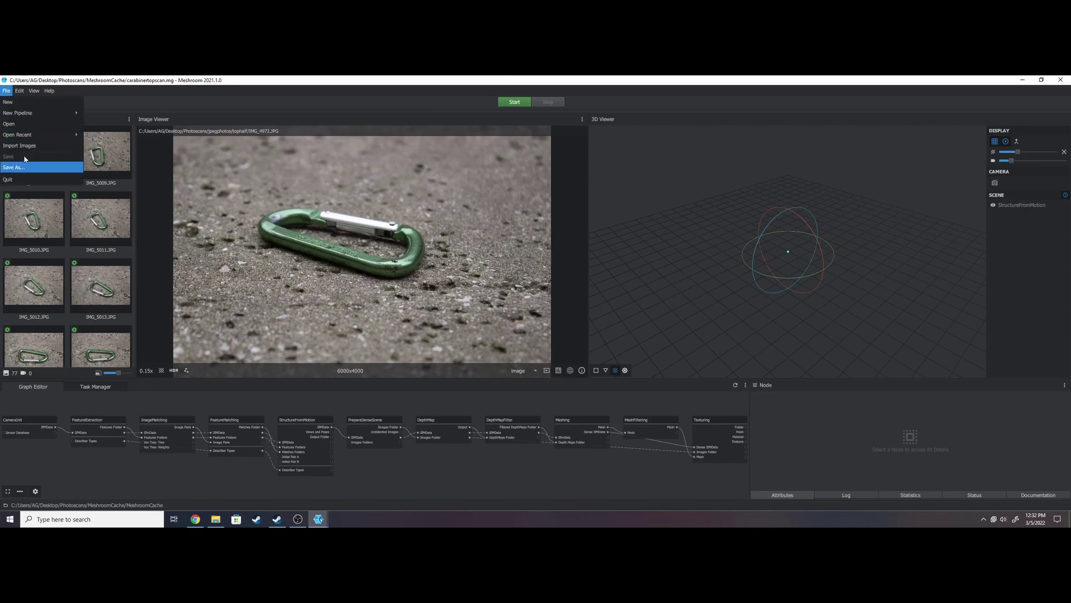
left_click(597, 151)
left_click(511, 102)
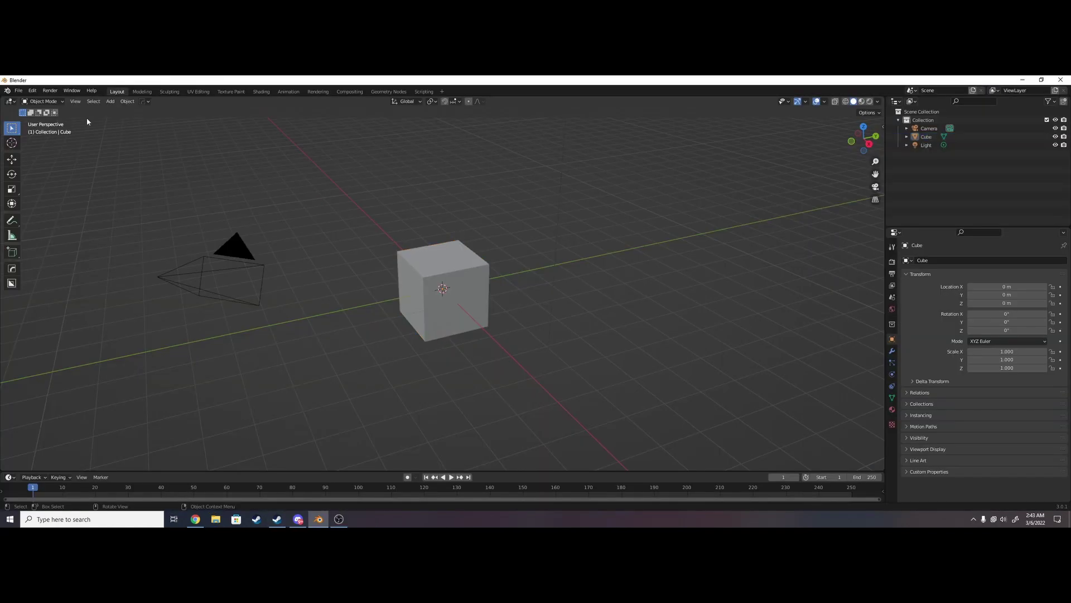
- In Blender, import the textured mesh OBJ from the second result folder in Desktop\Photoscans\MeshroomCache\Texturing
left_click(19, 91)
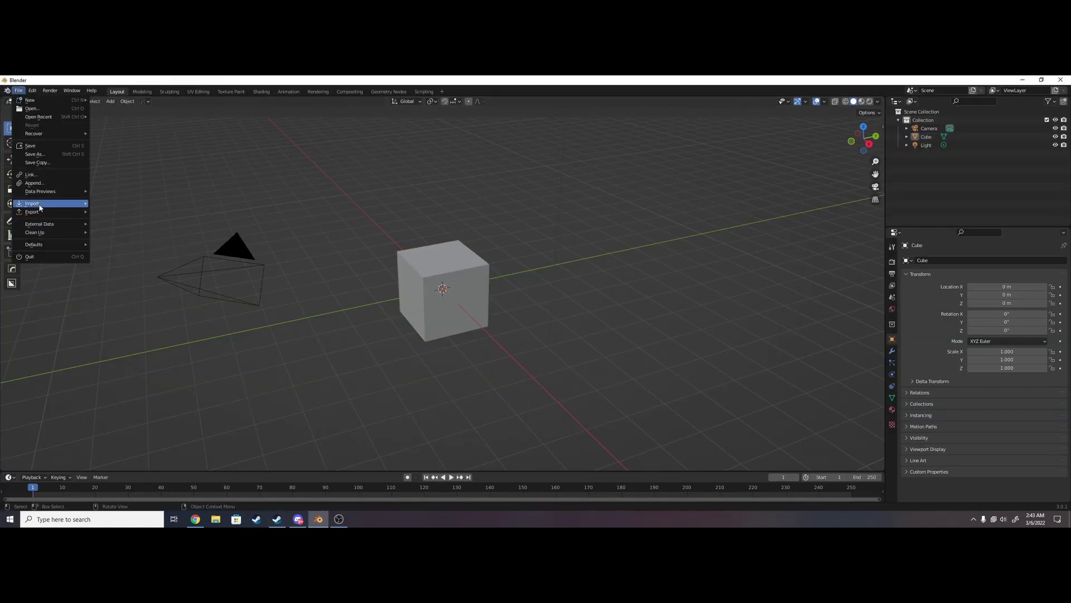
mouse_move(40, 207)
left_click(125, 287)
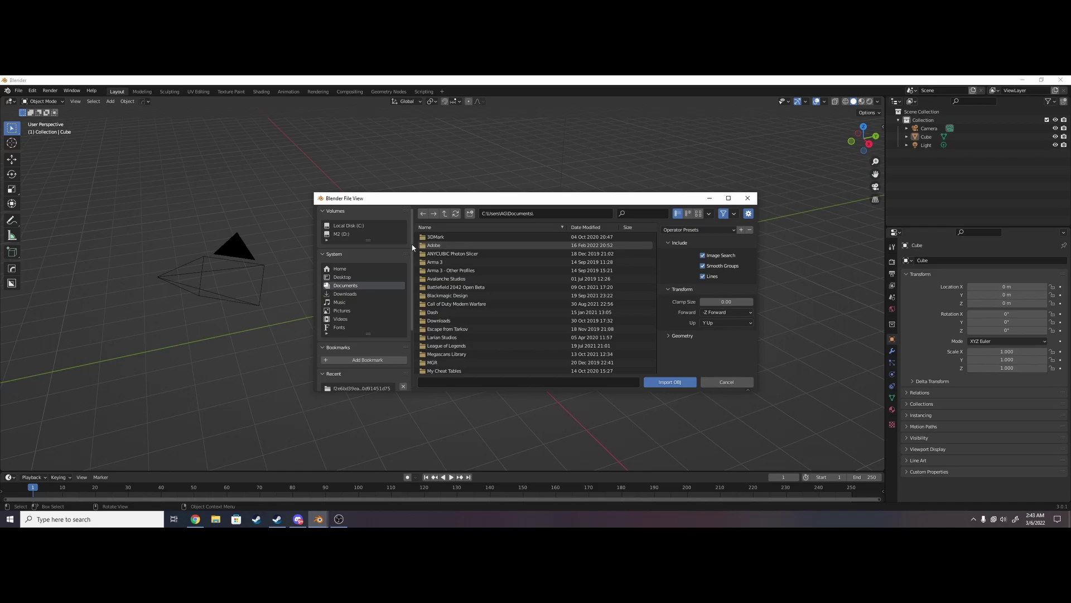
left_click(380, 277)
double_click(441, 336)
double_click(445, 245)
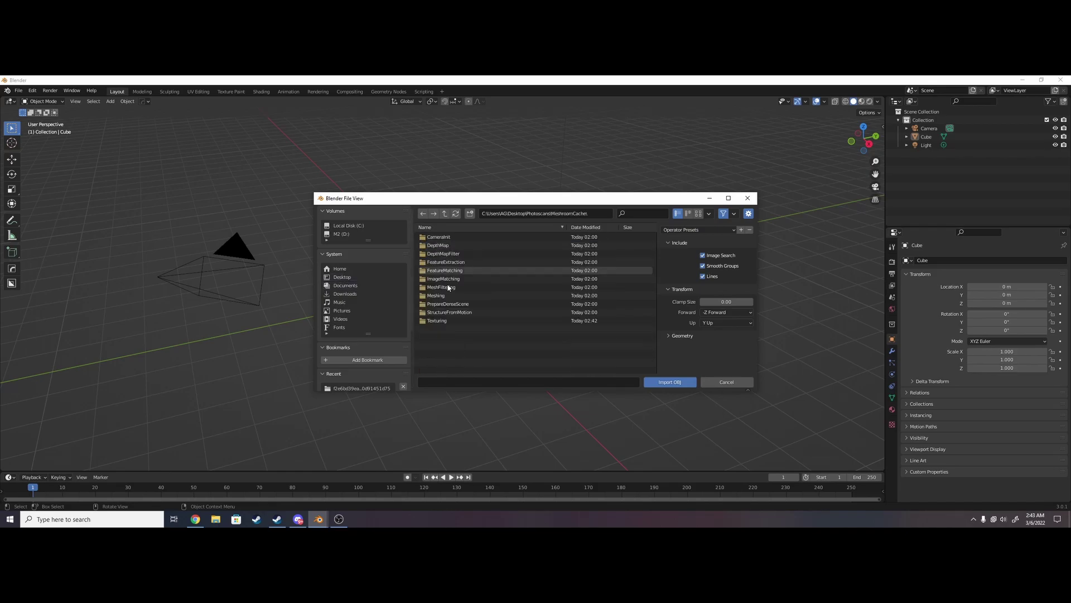
double_click(441, 321)
left_click(449, 239)
left_click(670, 382)
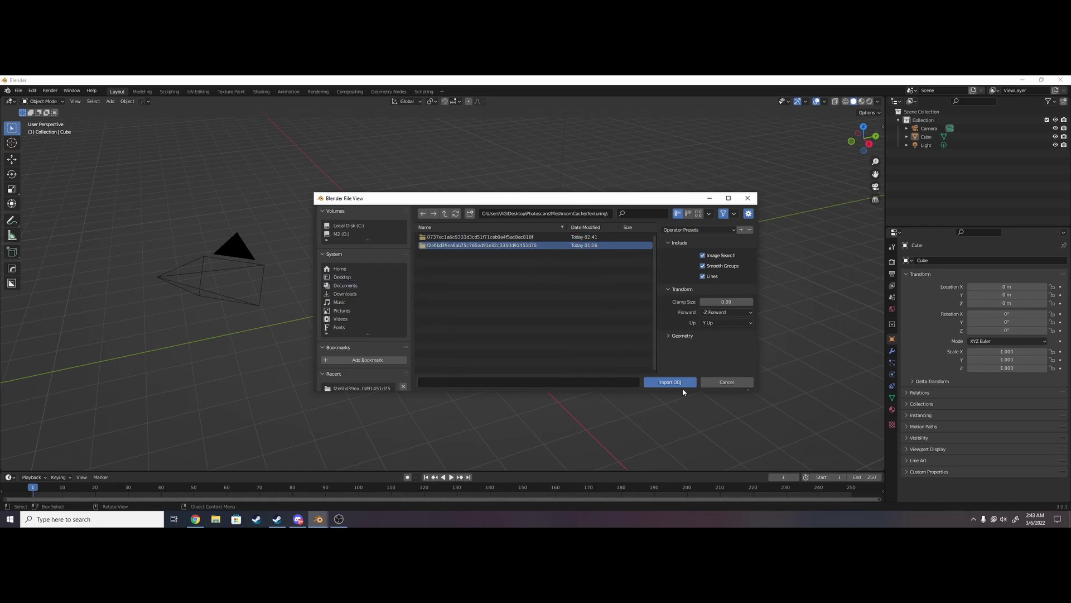
double_click(480, 245)
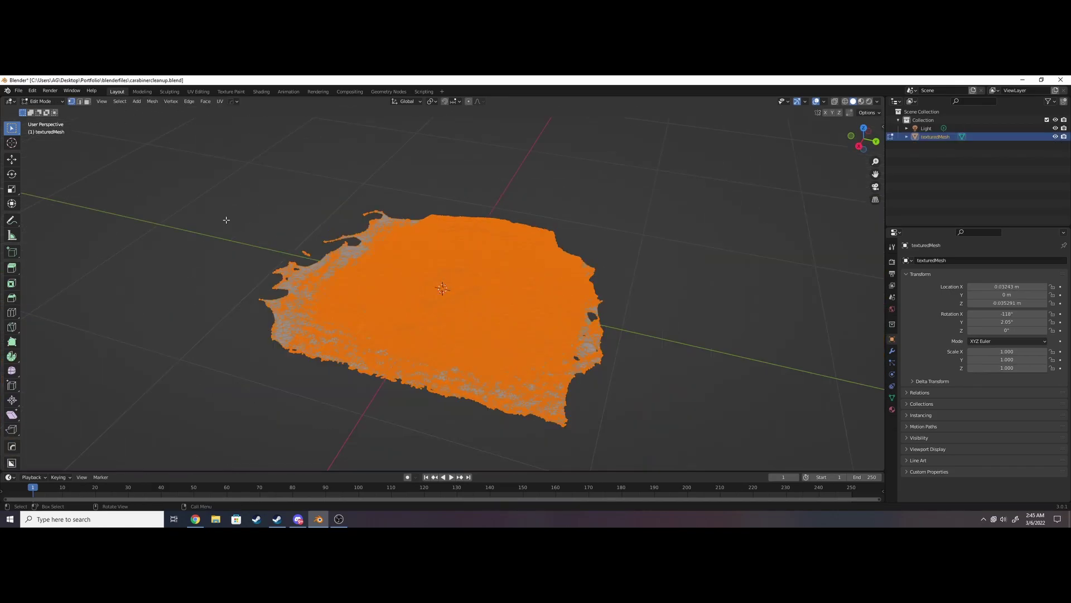